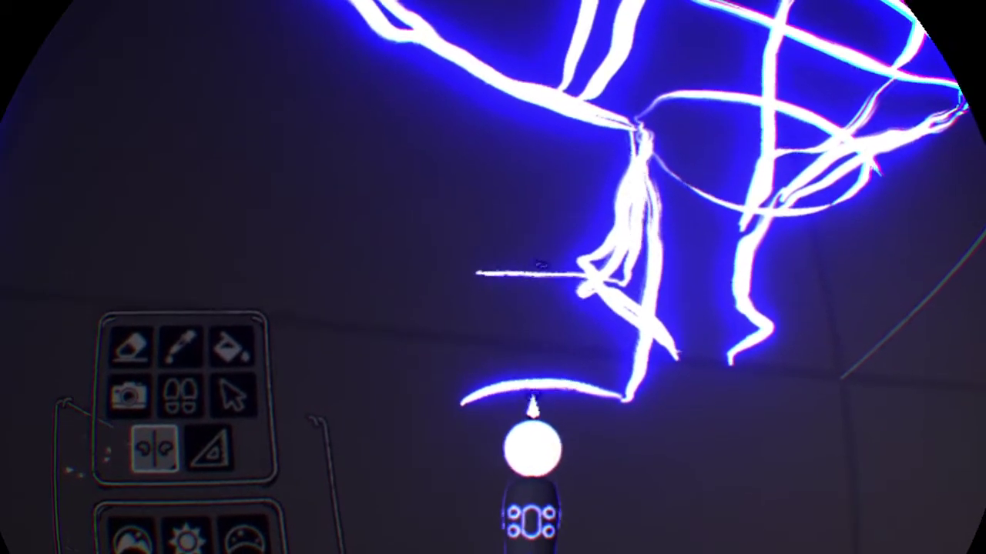
Draw glowing leg and clawed-foot strokes beneath the bird's body.
drag(539, 404, 471, 437)
drag(548, 419, 471, 450)
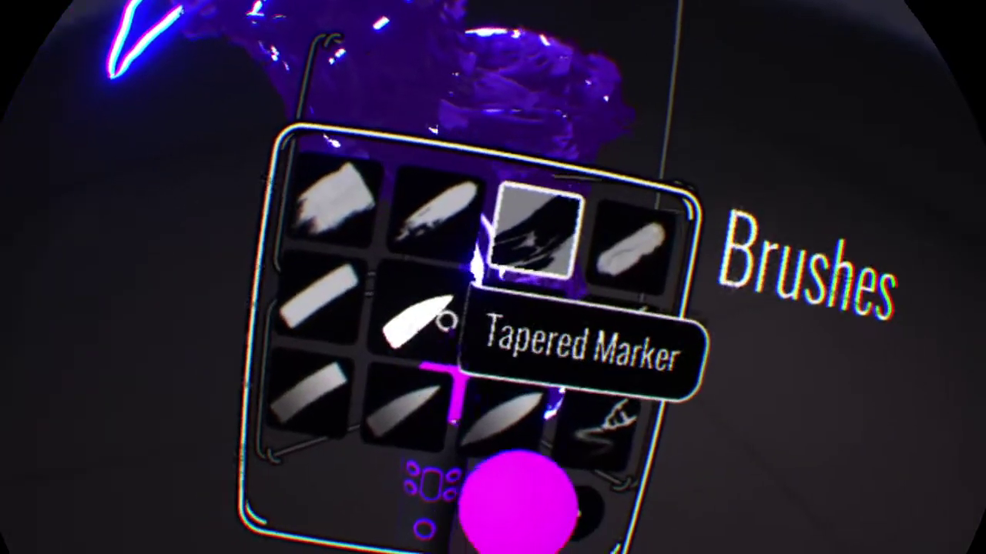
Pick the Tapered Marker brush and paint a purple tapered stroke across the bird.
click(400, 297)
drag(422, 351, 561, 299)
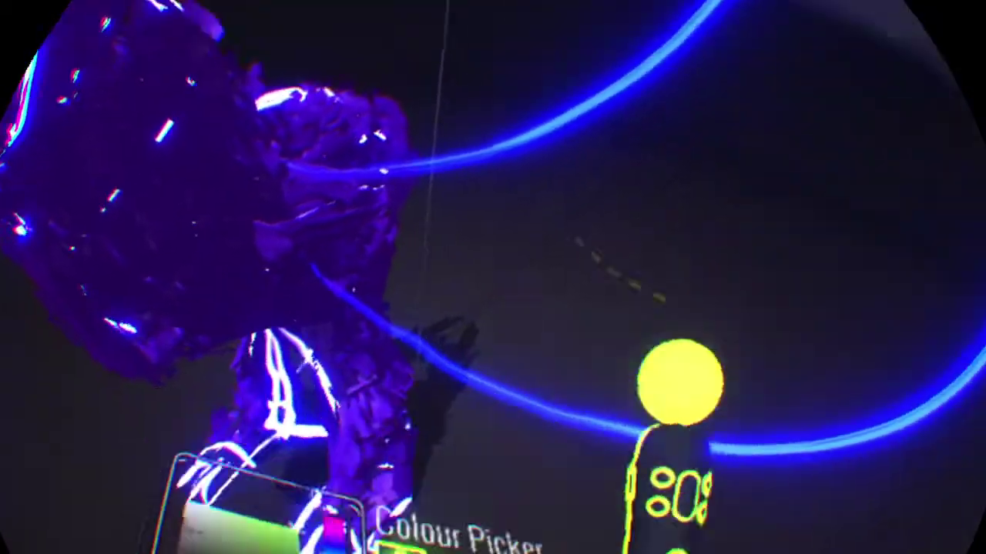
Dismiss the Colour Picker and return to painting around the bird.
drag(352, 501, 605, 285)
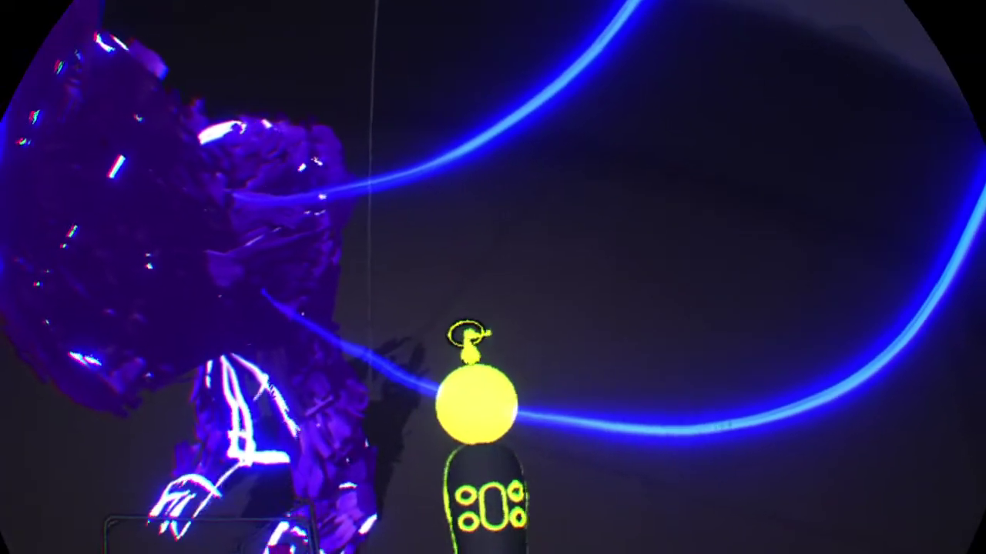